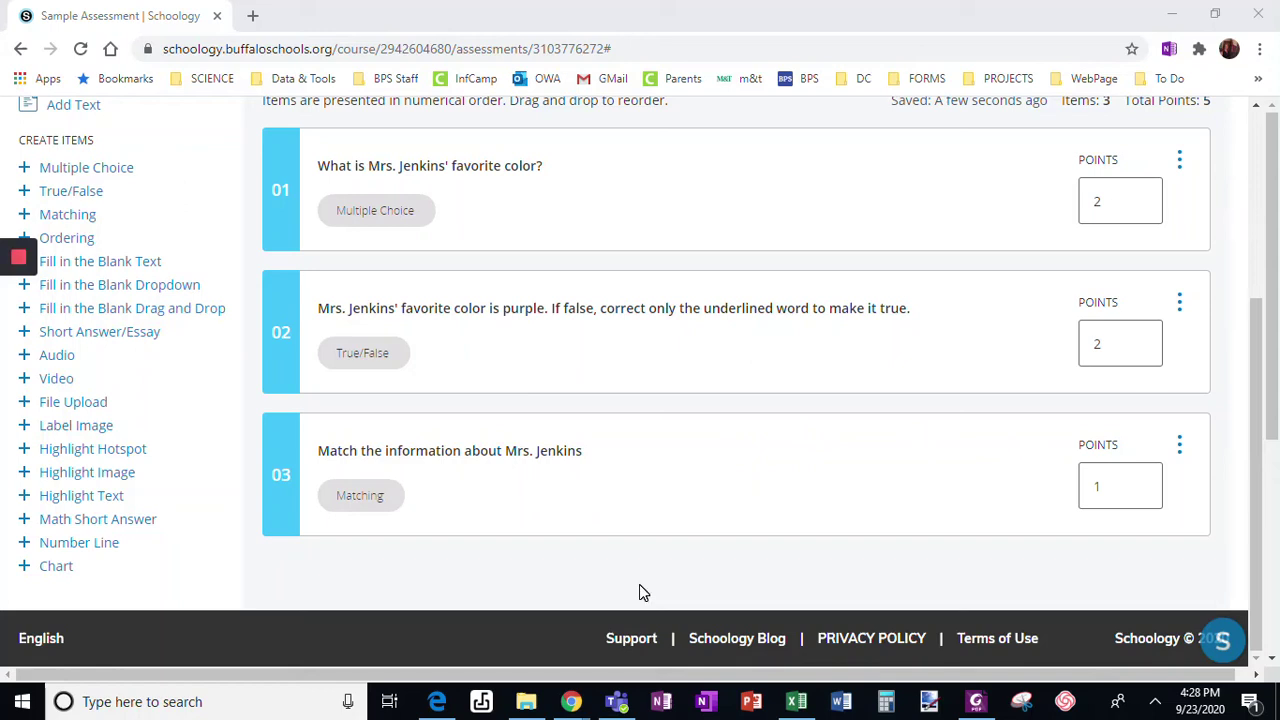
Change the Matching question 03's points value from 1 to 4.
click(1127, 490)
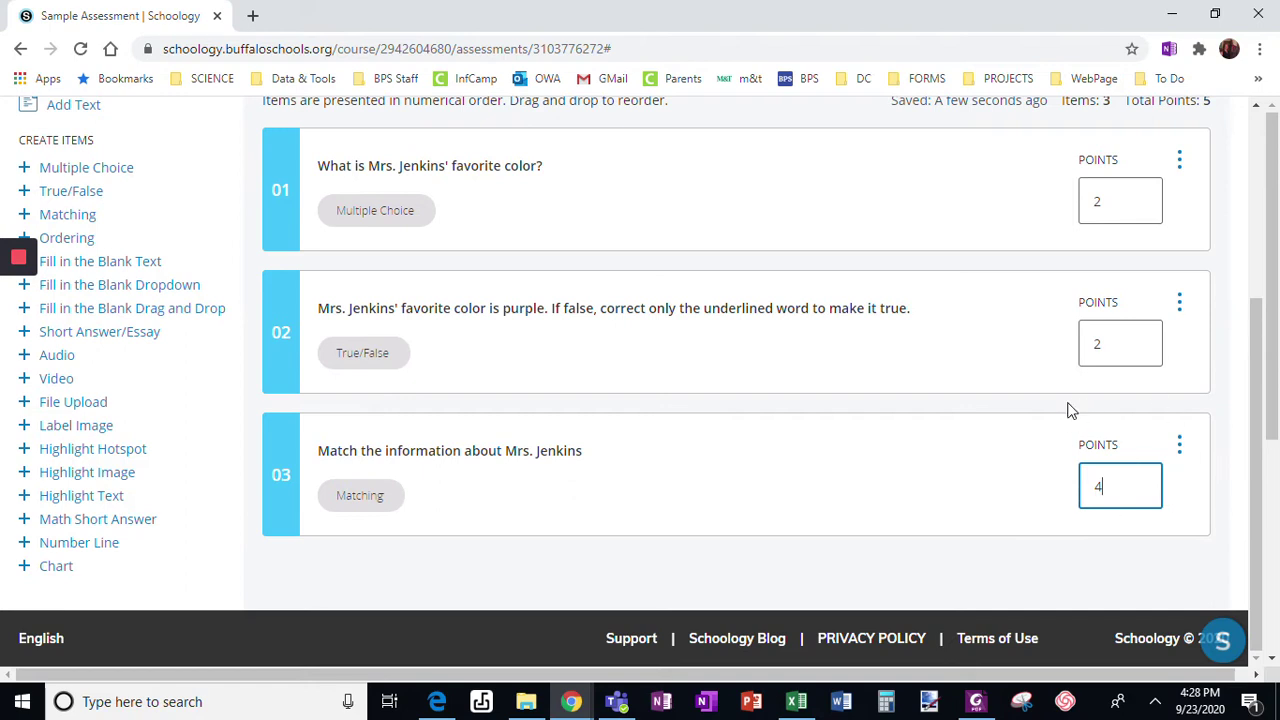
click(82, 246)
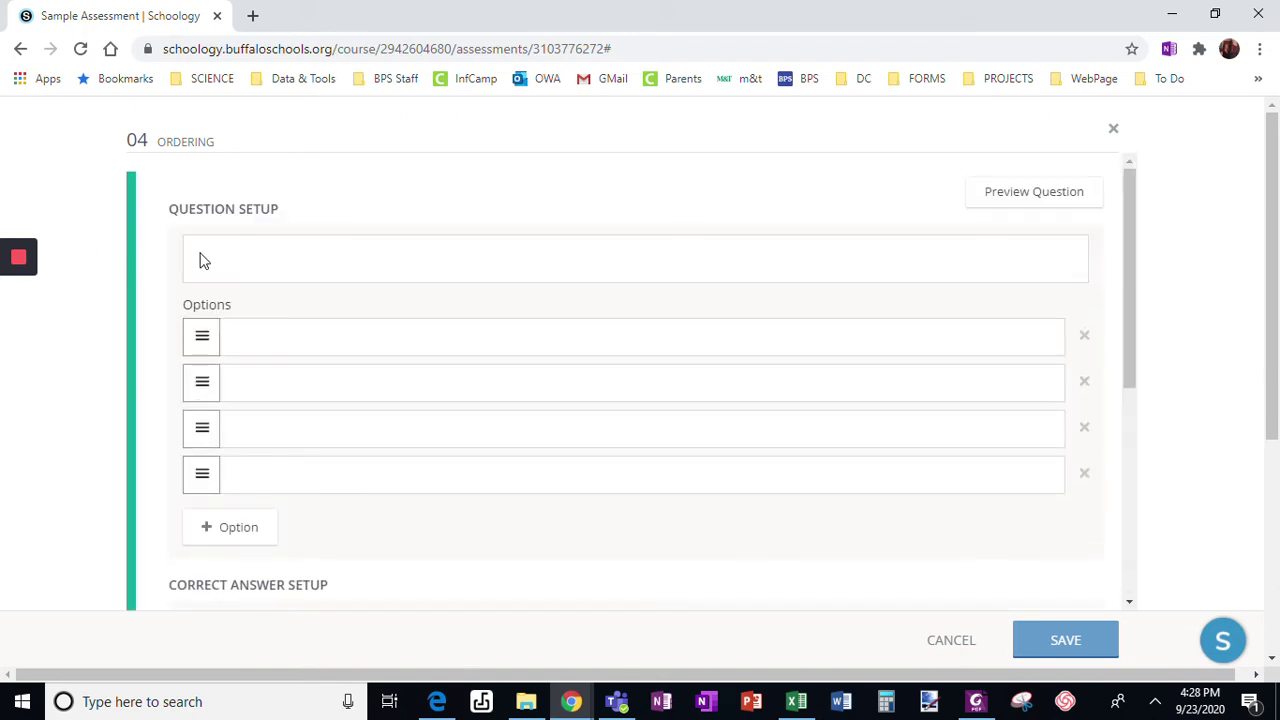
Write the prompt asking students to put the cell-theory scientists in chronological order.
click(253, 259)
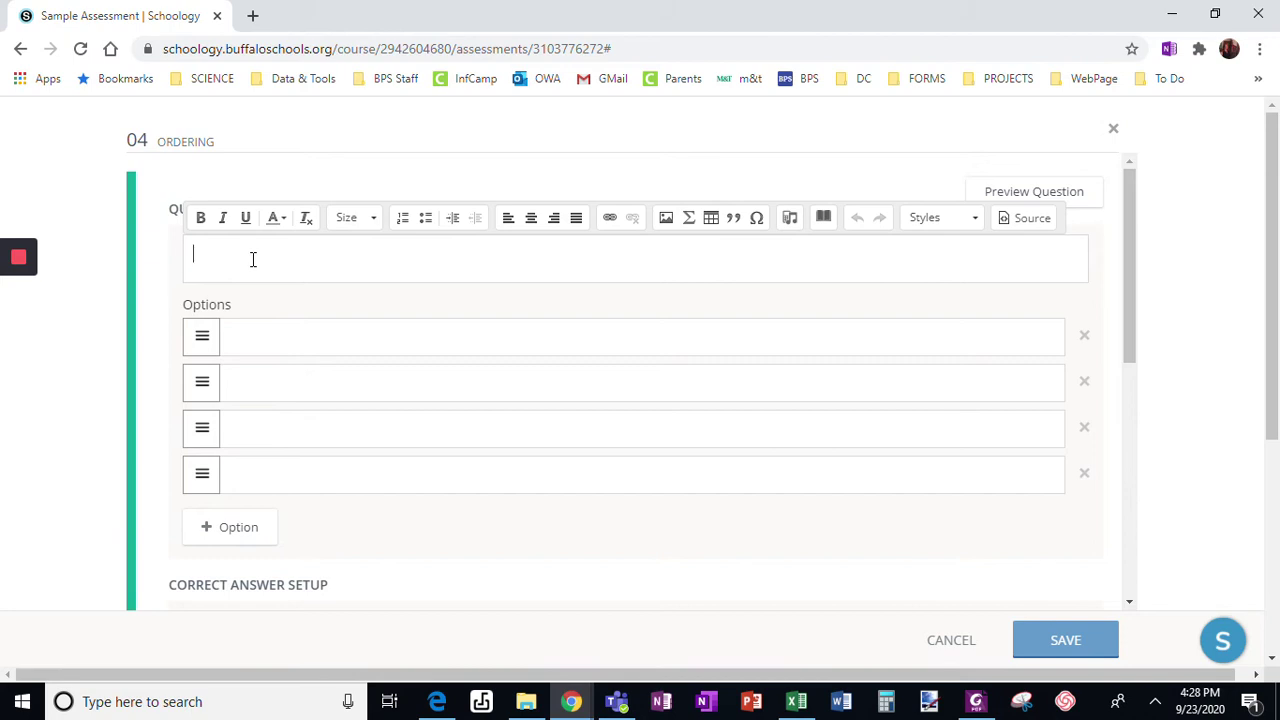
text(Put the scienctists who helped deveop t)
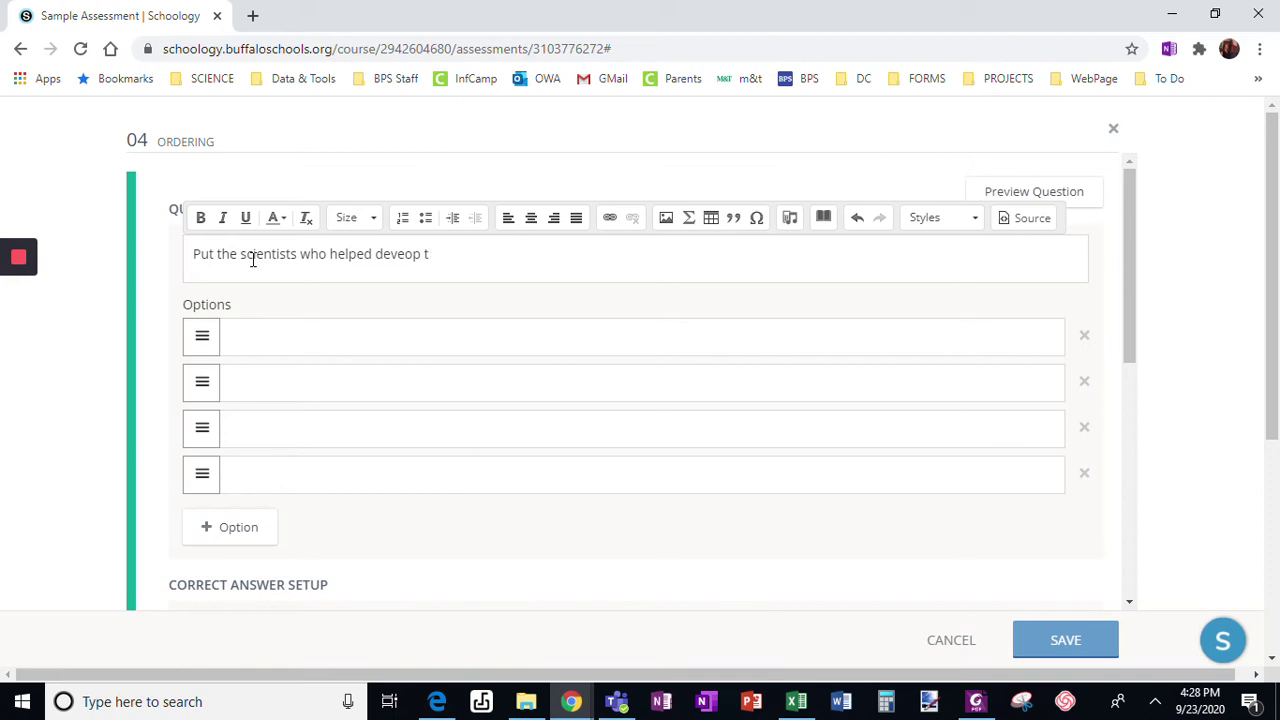
text(heop the cell theory in chrono)
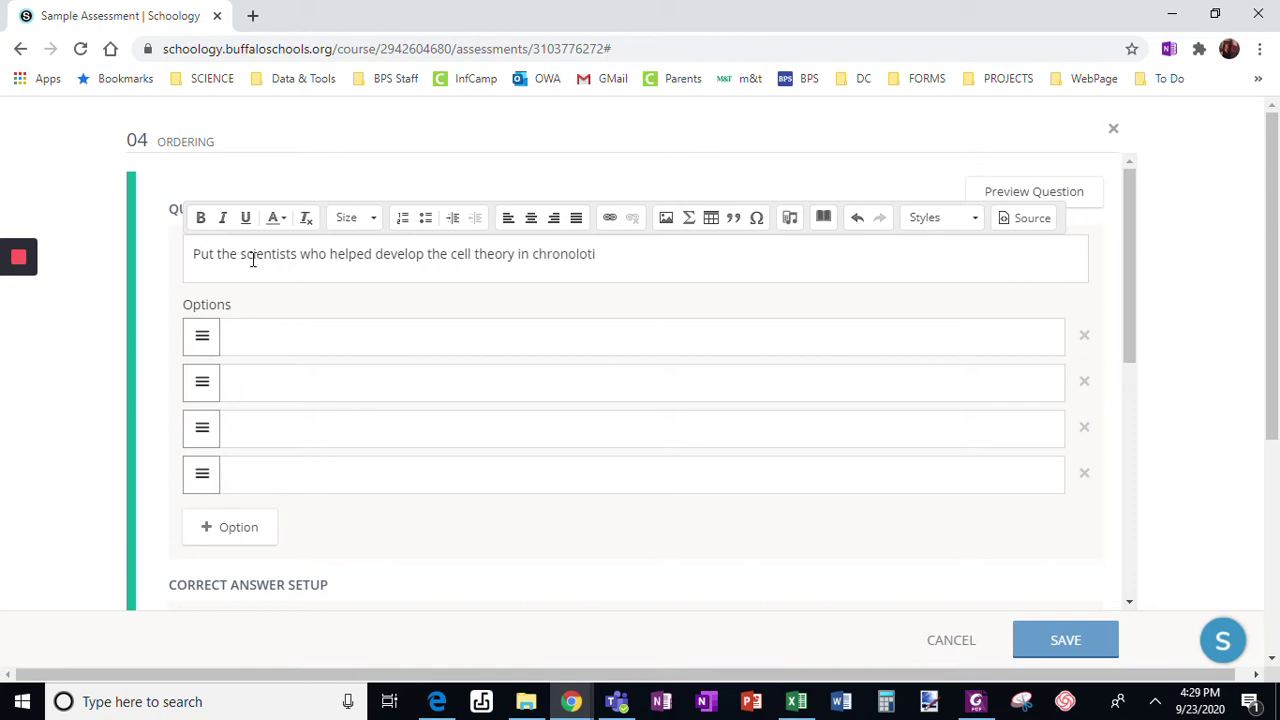
text(logical order, sgtarting with the earliest.)
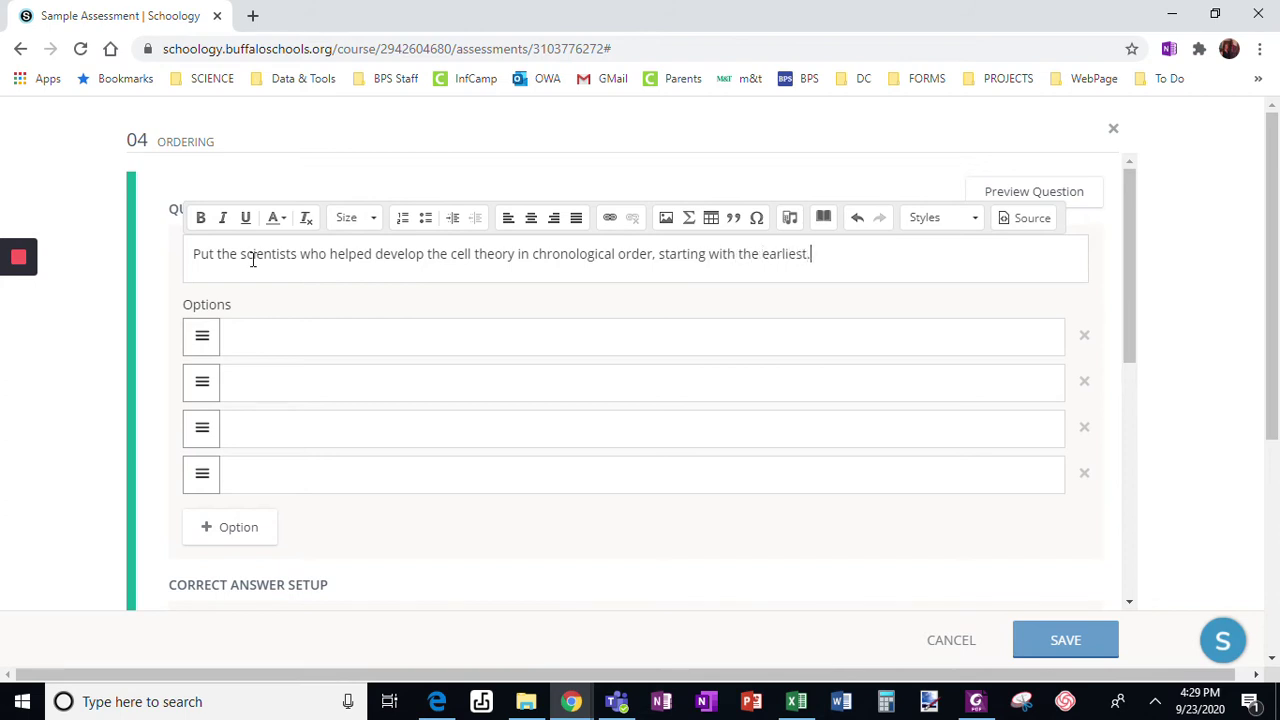
Fill four option fields with Hooke, Leeuwenhoek, Schleiden, Schwann, and add a fifth, Virchow.
click(268, 350)
text(Hooke)
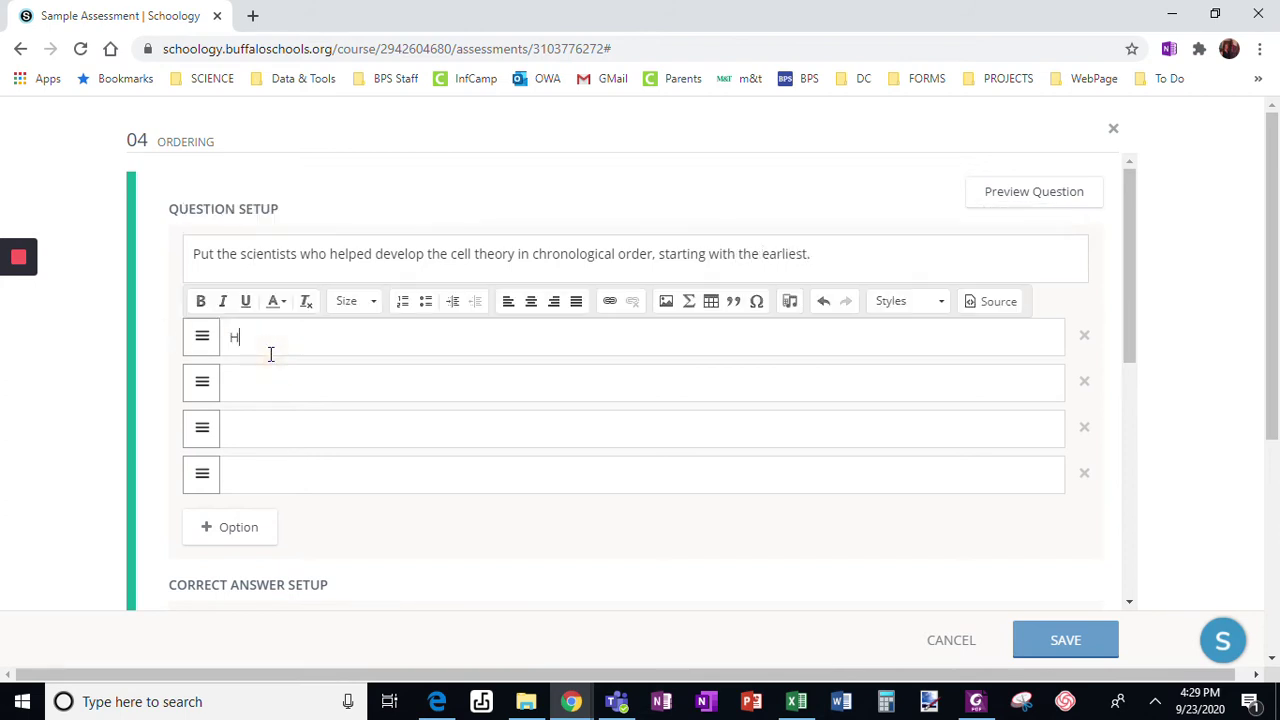
click(267, 386)
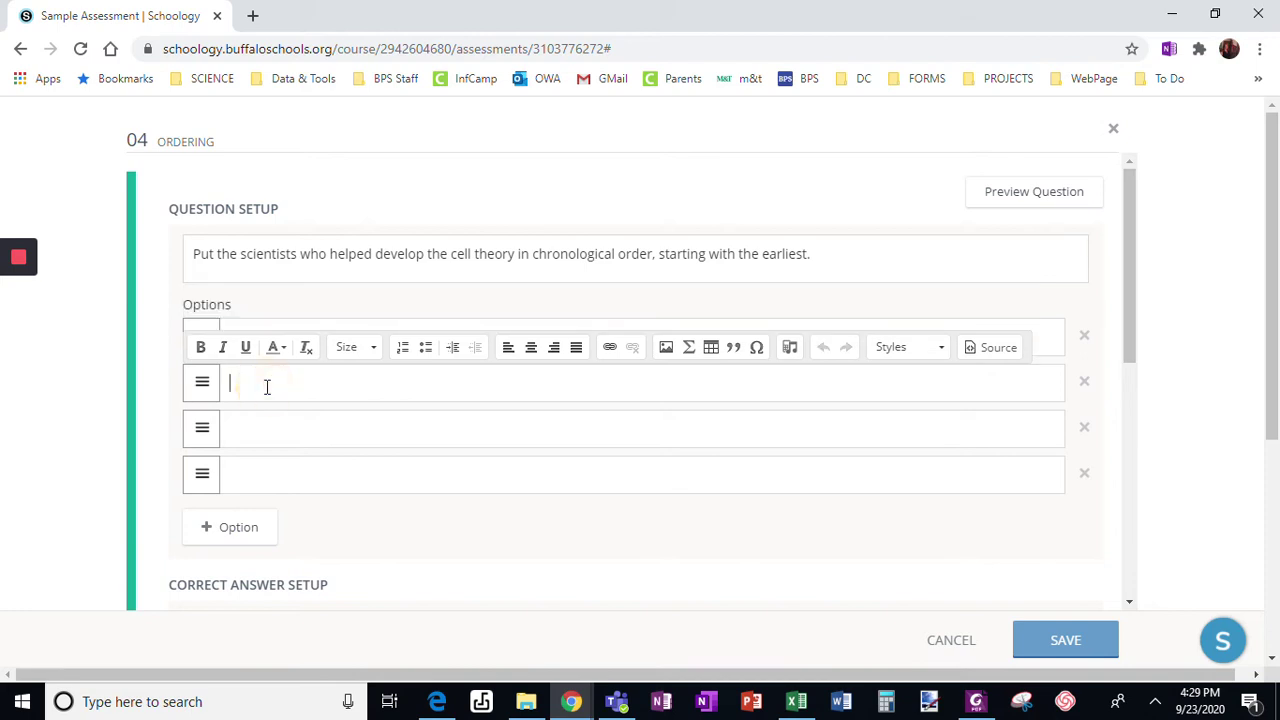
text(Leeuwenhoek)
click(274, 430)
text(Schleiden)
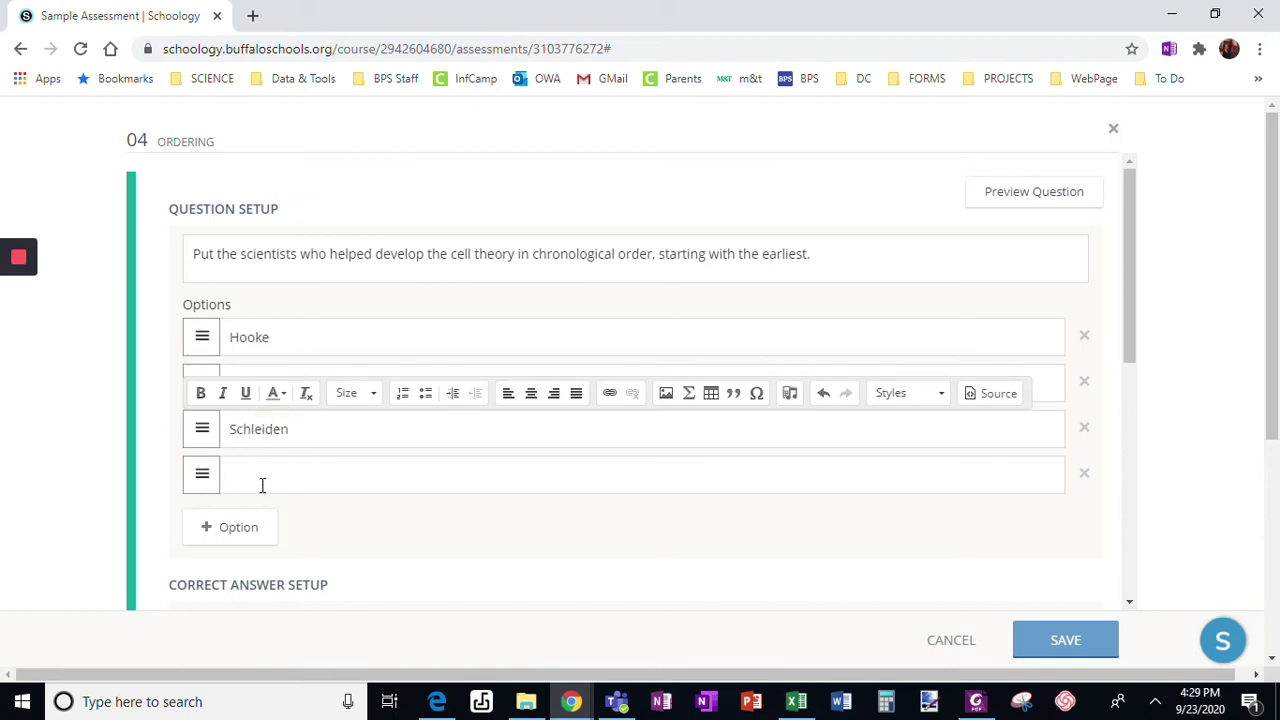
click(262, 485)
text(Schwann)
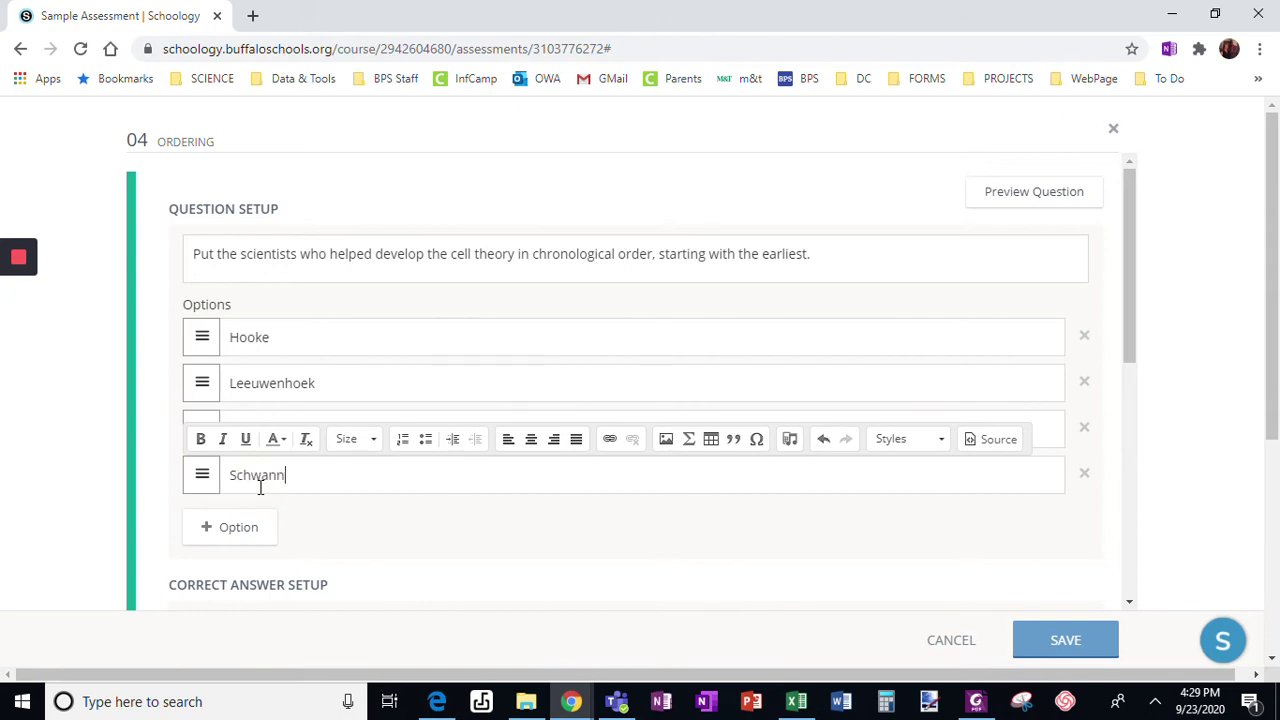
click(246, 530)
click(288, 517)
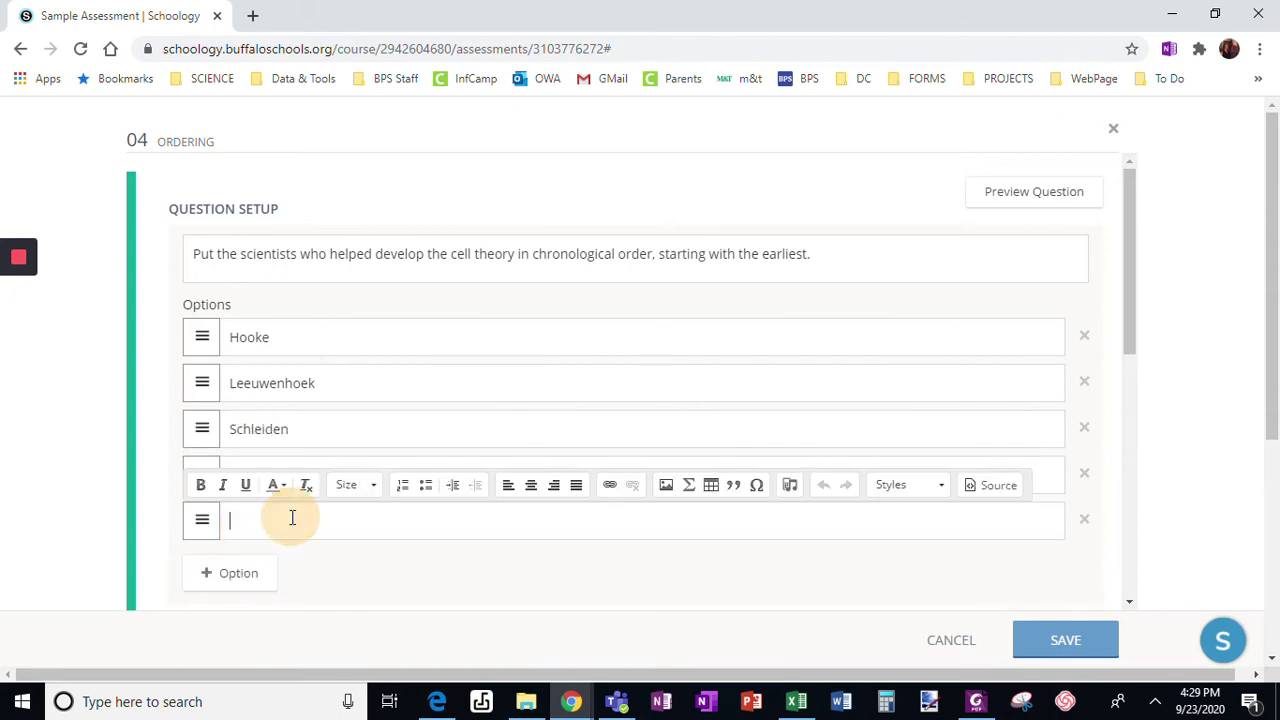
text(Virchow)
drag(1131, 331, 1117, 494)
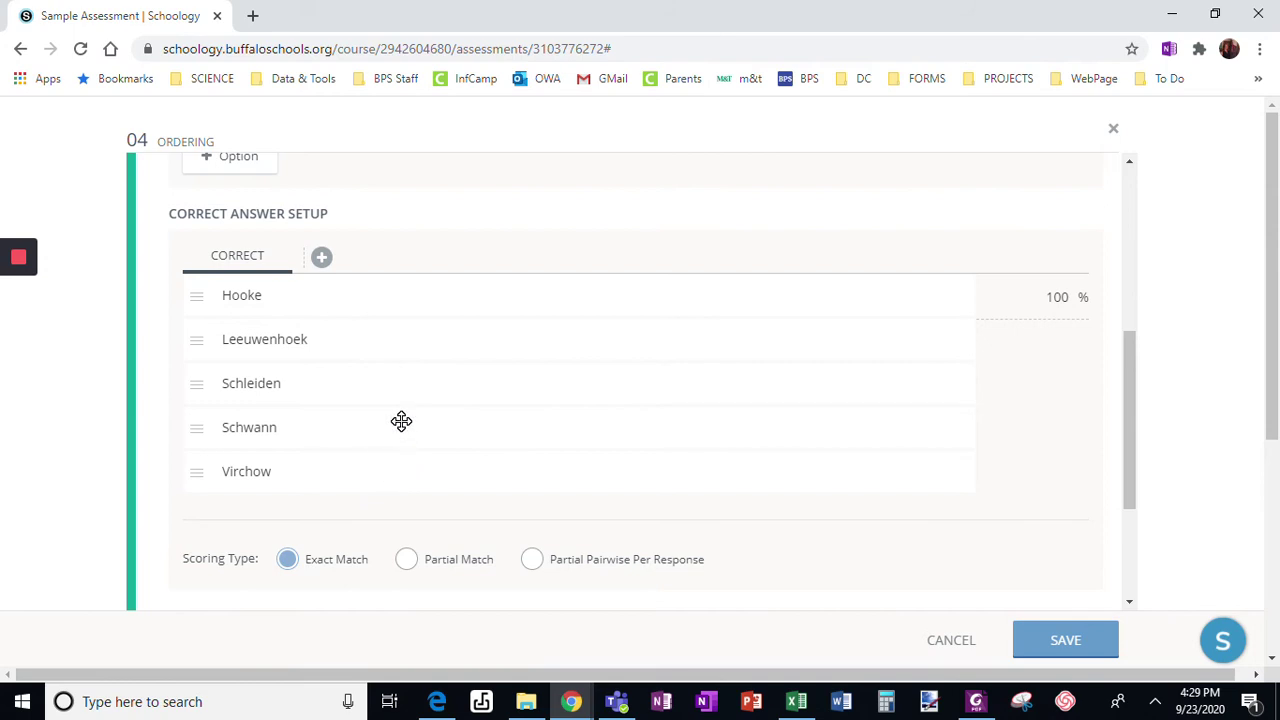
drag(290, 339, 292, 365)
click(407, 568)
click(533, 566)
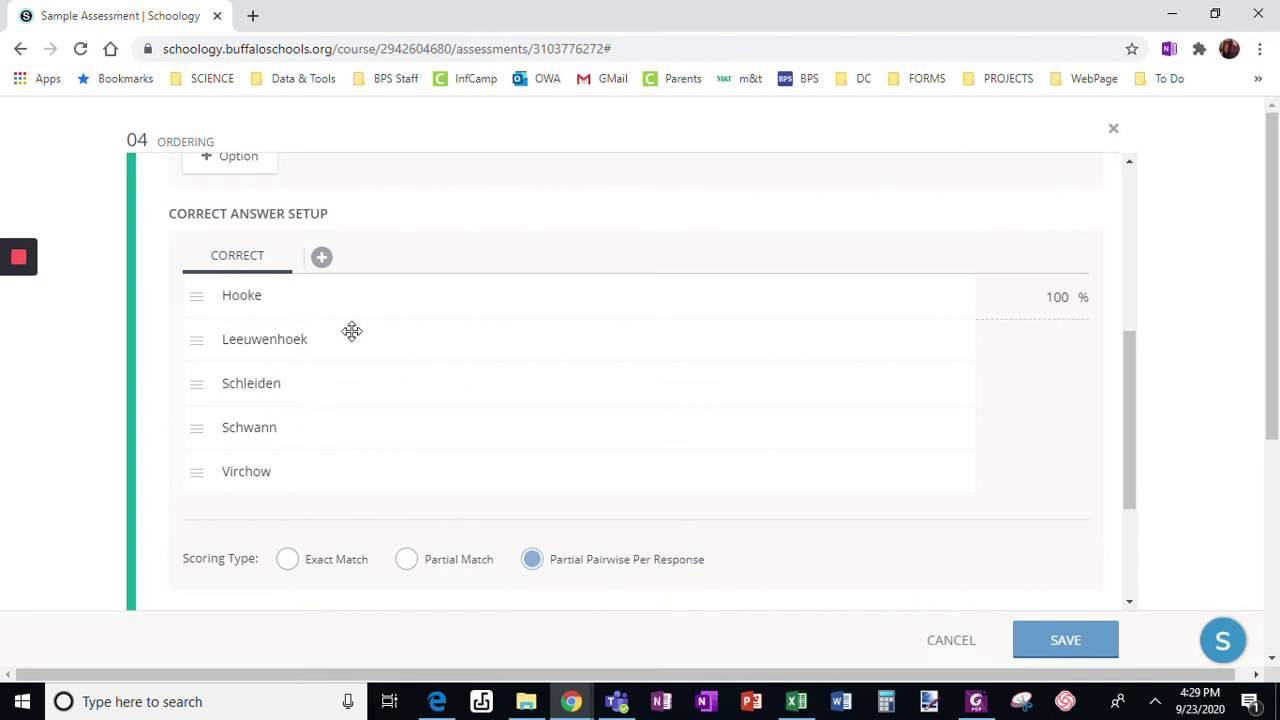
click(287, 563)
drag(1125, 458, 1138, 300)
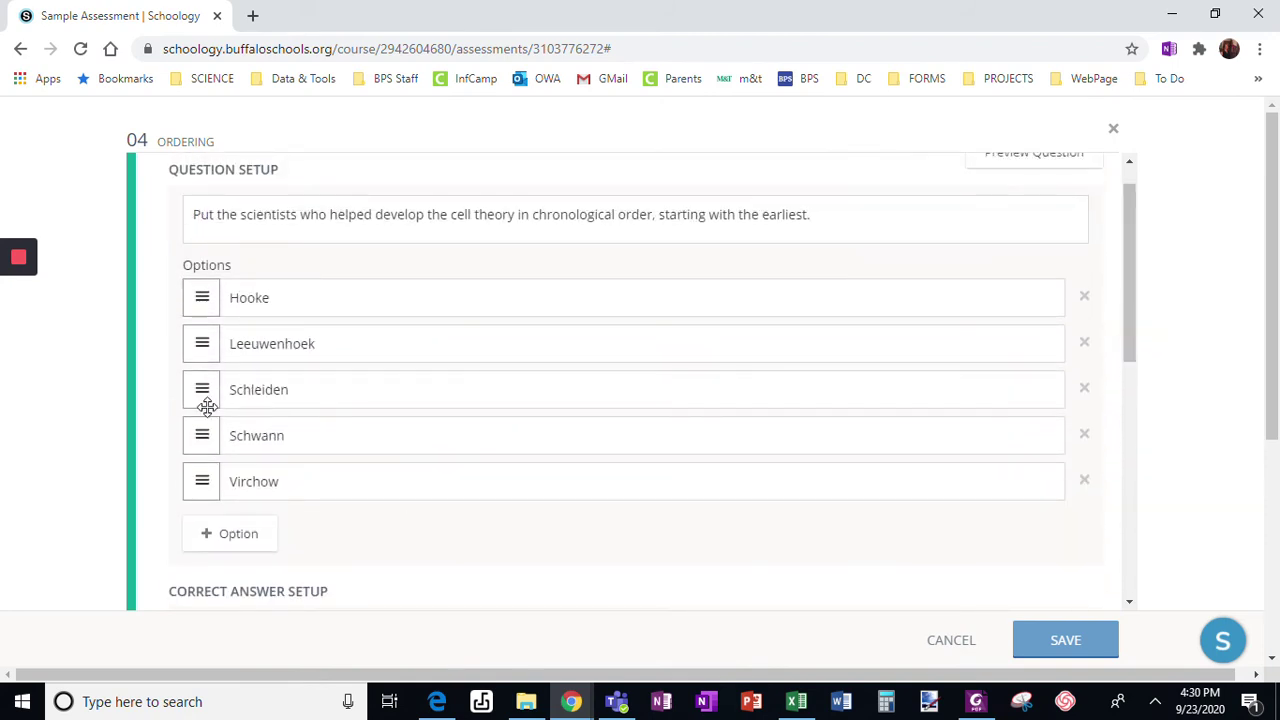
Drag the options into the order Virchow, Hooke, Schwann, Leeuwenhoek, Schleiden.
drag(202, 389, 203, 355)
drag(202, 433, 208, 310)
drag(201, 479, 199, 297)
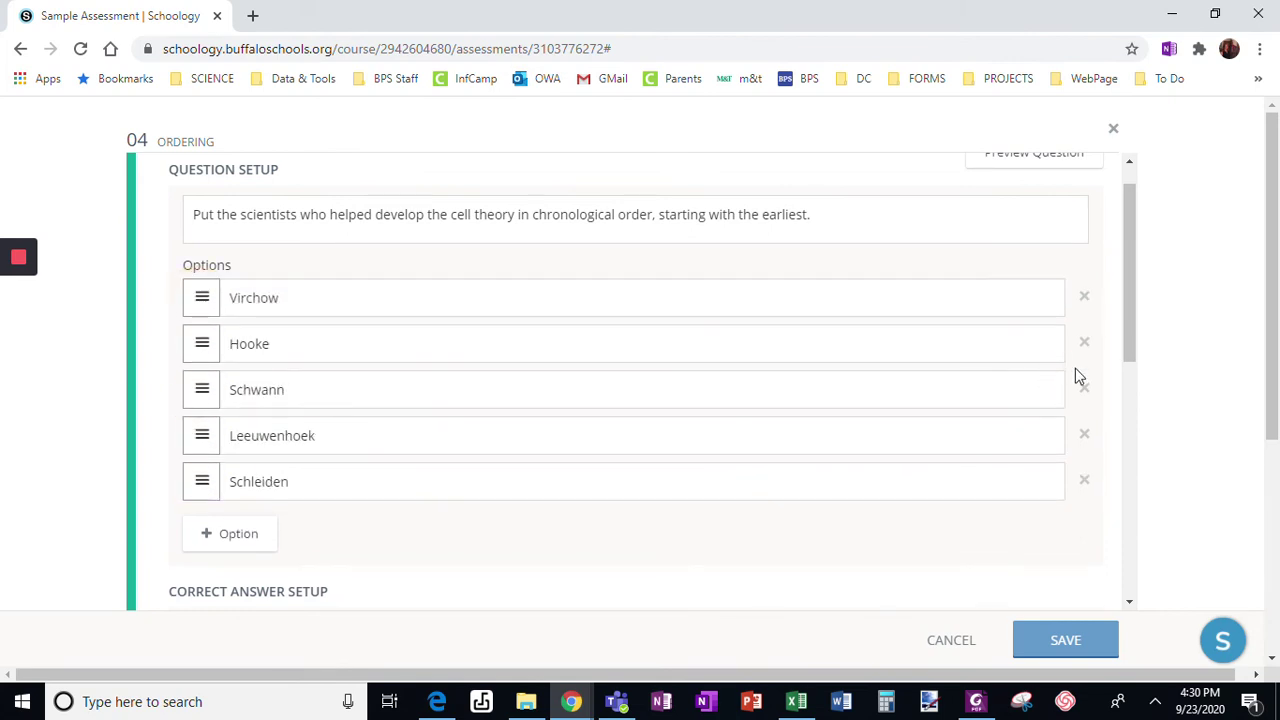
drag(1130, 310, 1138, 575)
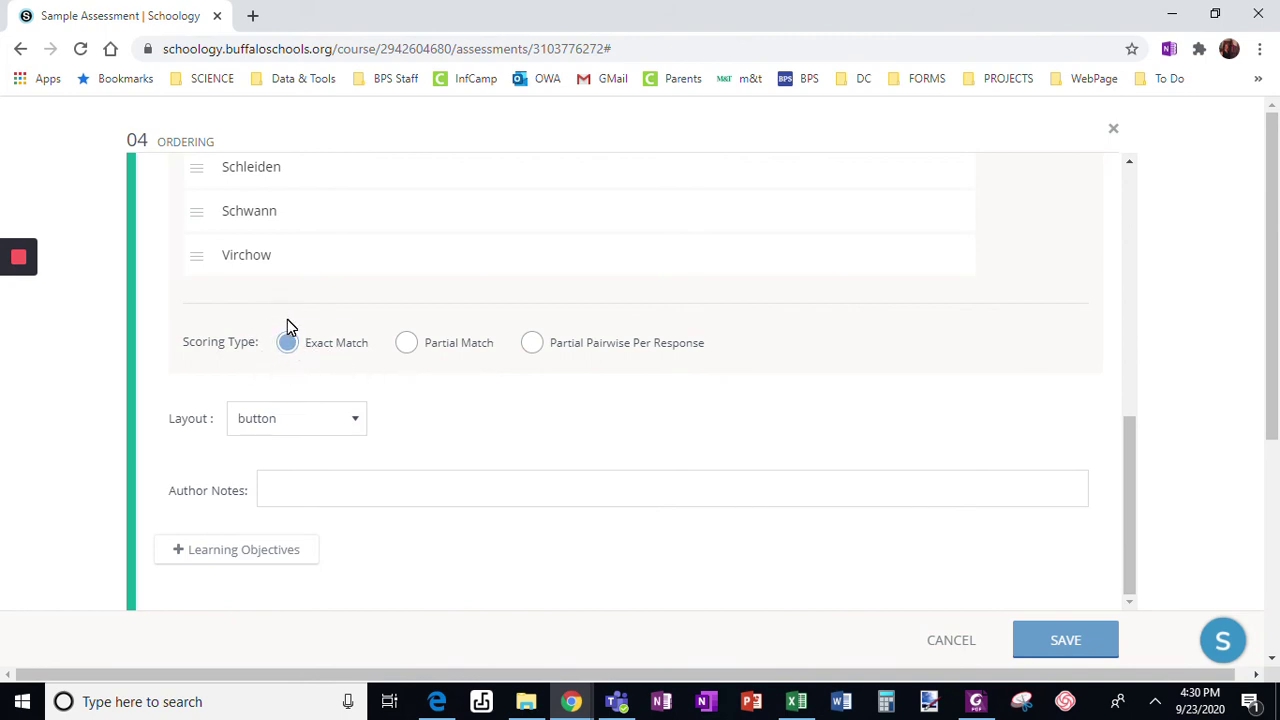
click(320, 428)
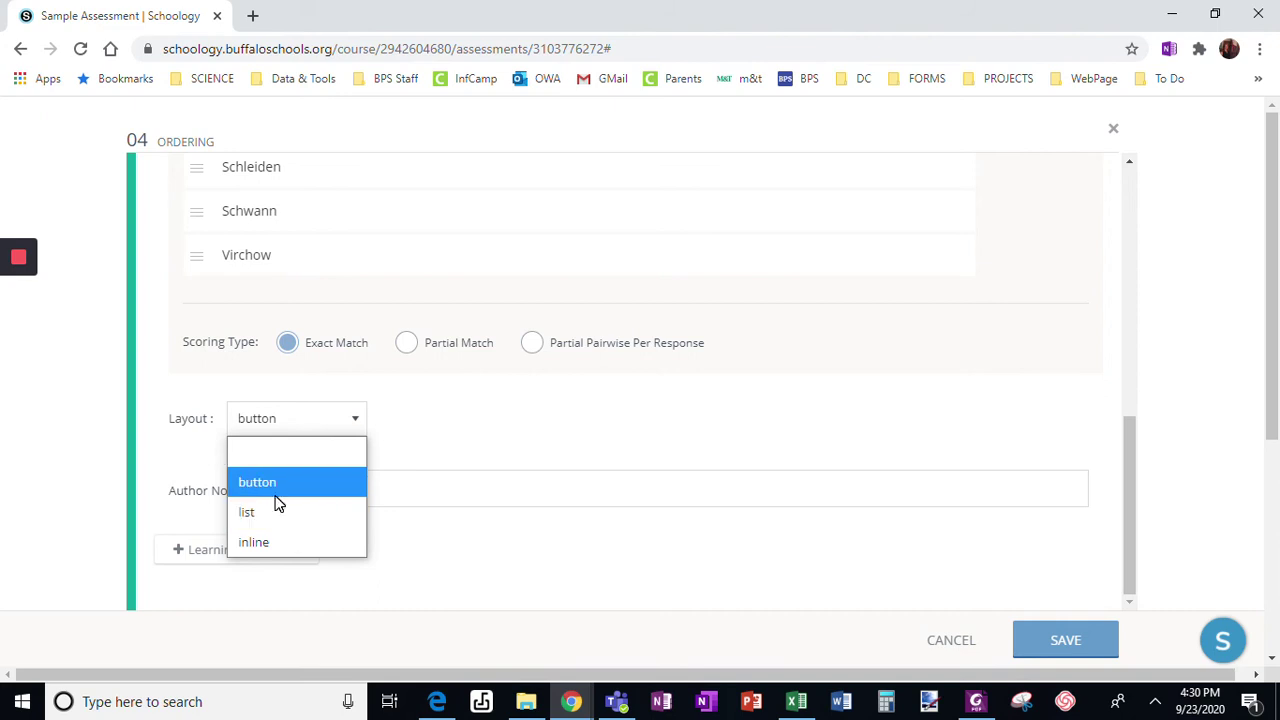
Preview the question in its current layout and try reordering answers as a student.
click(454, 447)
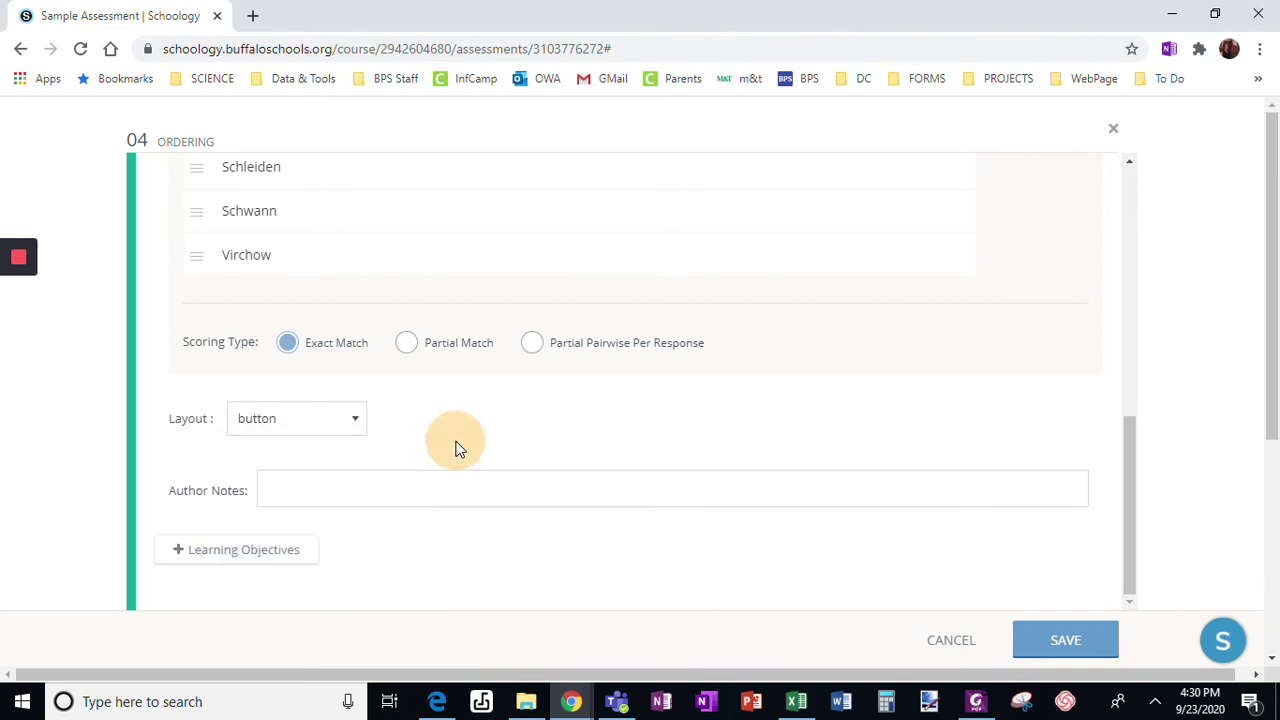
drag(1131, 463, 1146, 174)
click(1068, 195)
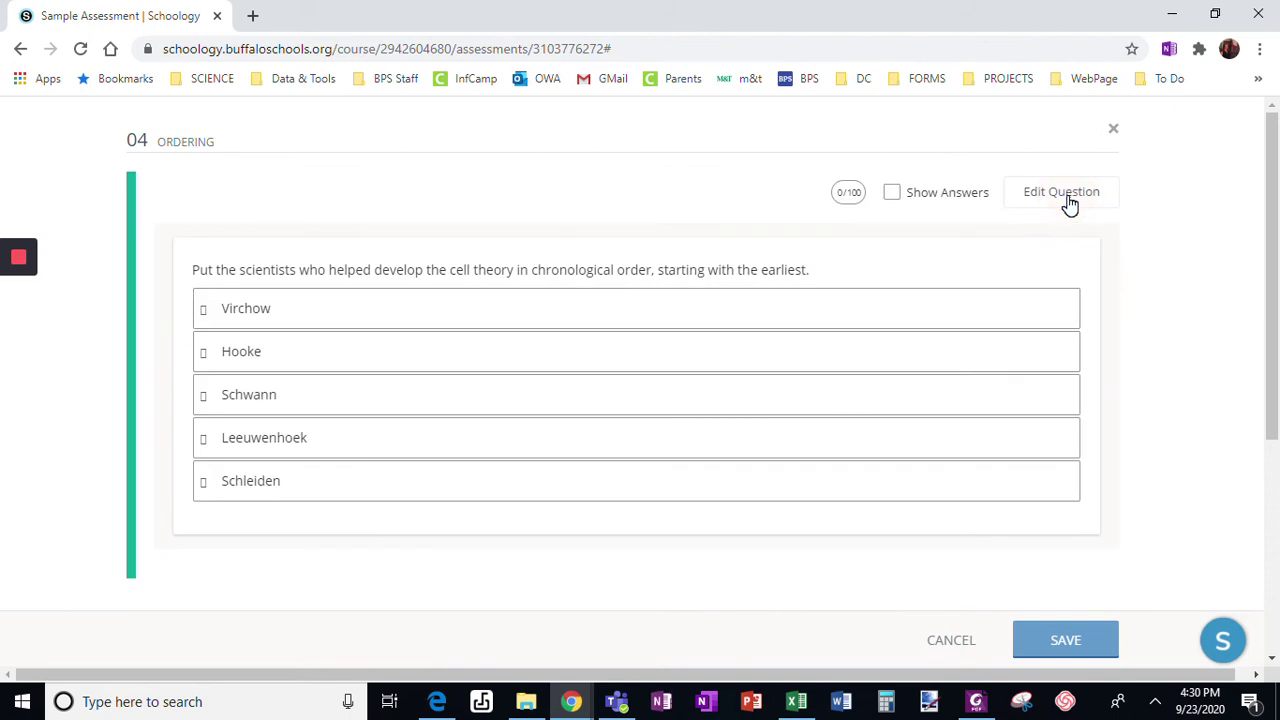
mouse_move(414, 446)
mouse_down()
mouse_move(409, 380)
mouse_move(406, 440)
mouse_up()
click(1052, 200)
Switch the layout to list and preview it, moving Hooke to the top.
drag(1131, 238, 1134, 487)
click(306, 417)
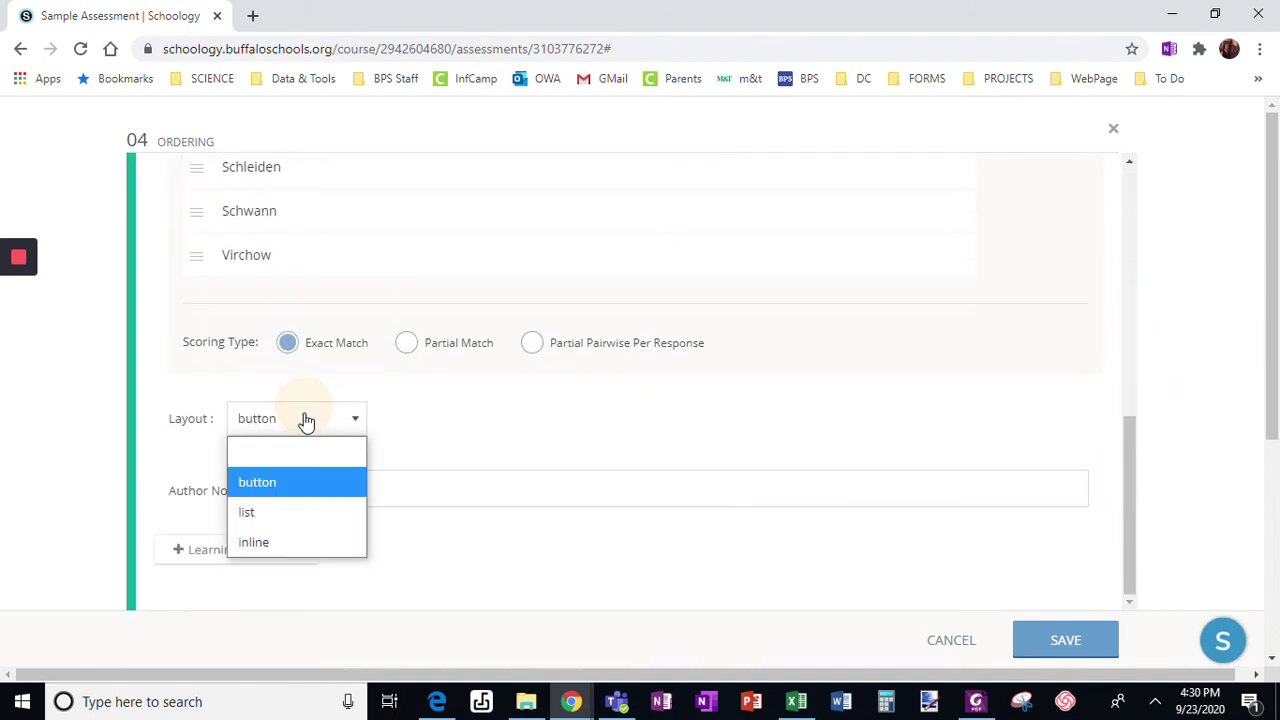
click(283, 512)
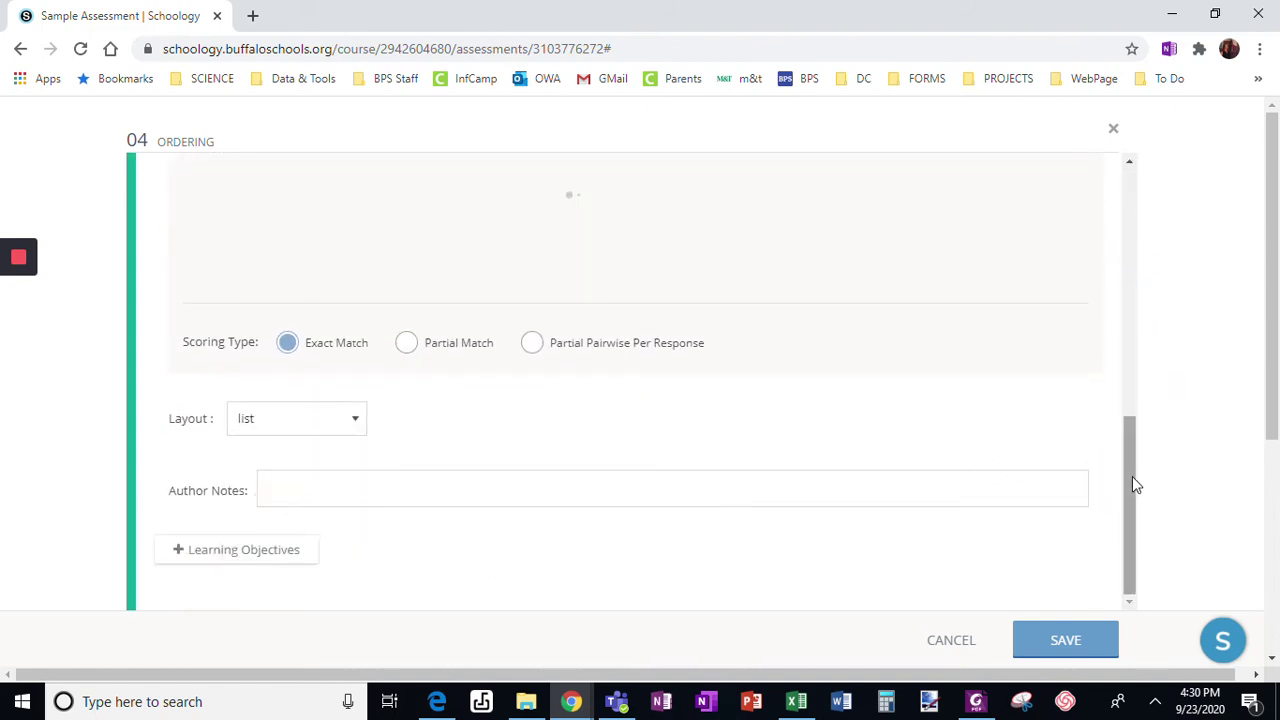
drag(1132, 476, 1183, 170)
click(1055, 200)
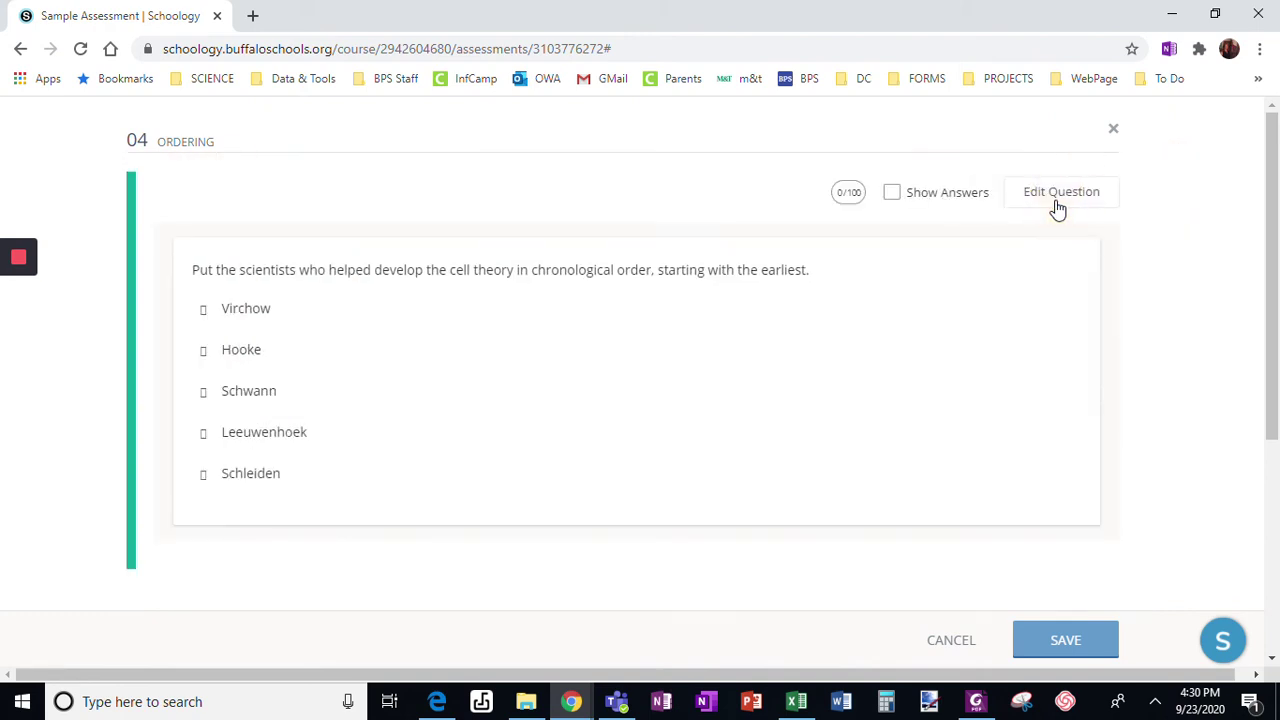
drag(277, 340, 280, 317)
click(1040, 205)
Try the inline layout, then set the layout back to list.
drag(1128, 318, 1128, 537)
click(285, 488)
click(272, 600)
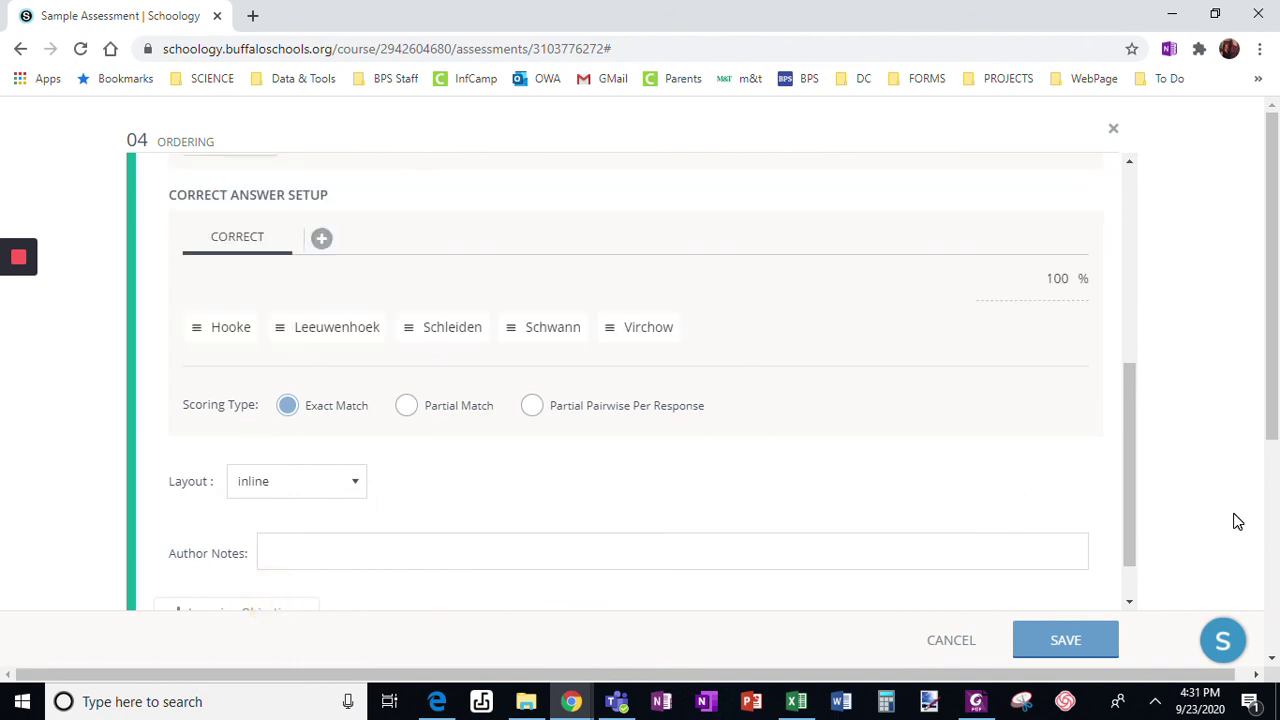
drag(1131, 433, 1110, 497)
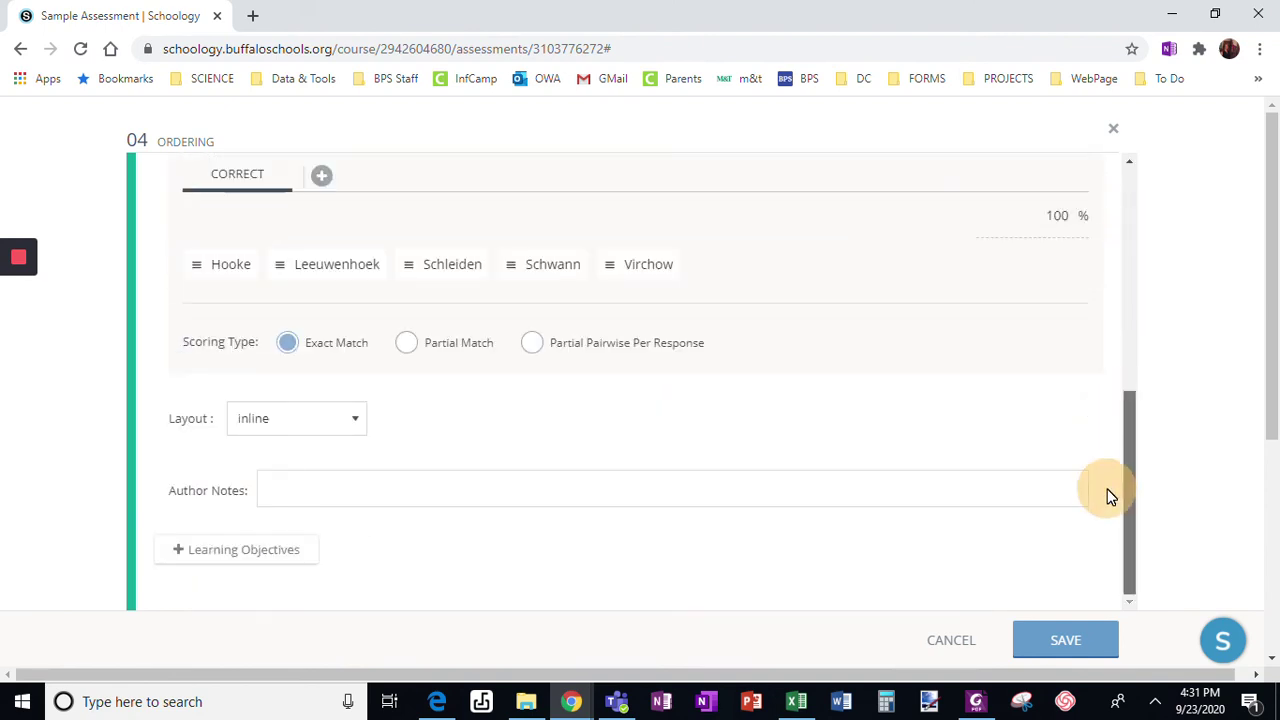
click(266, 432)
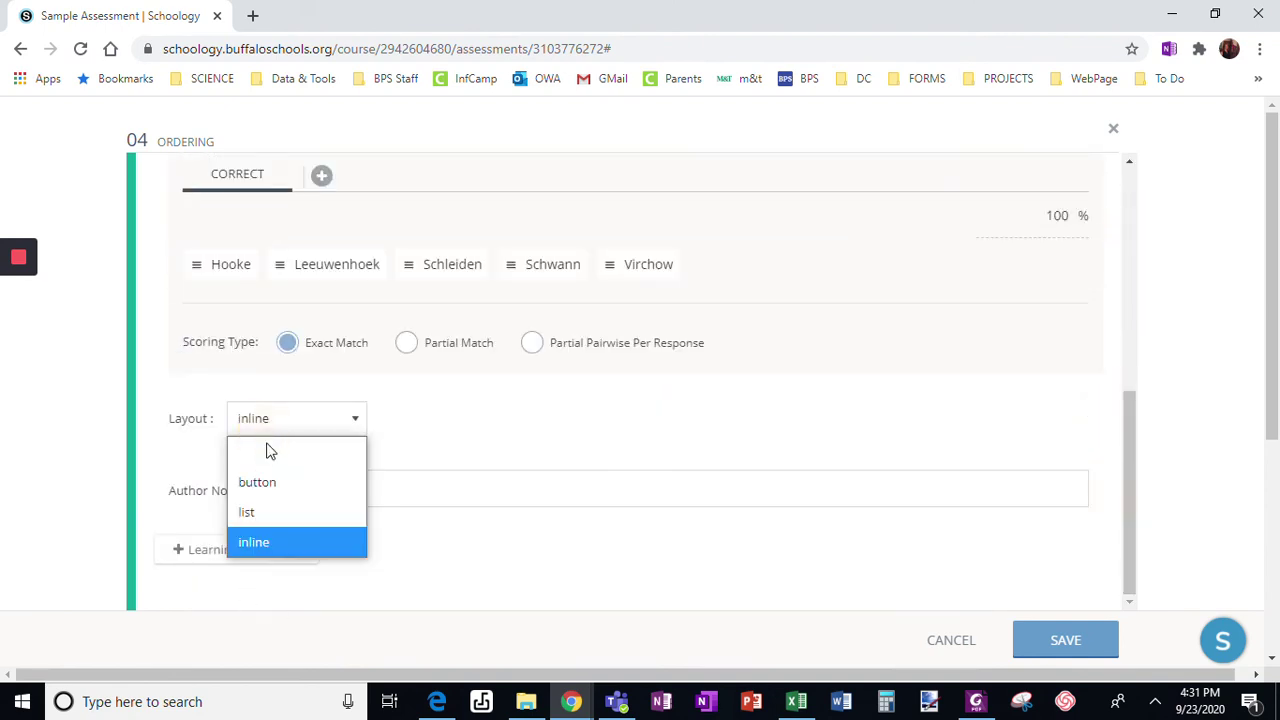
click(258, 510)
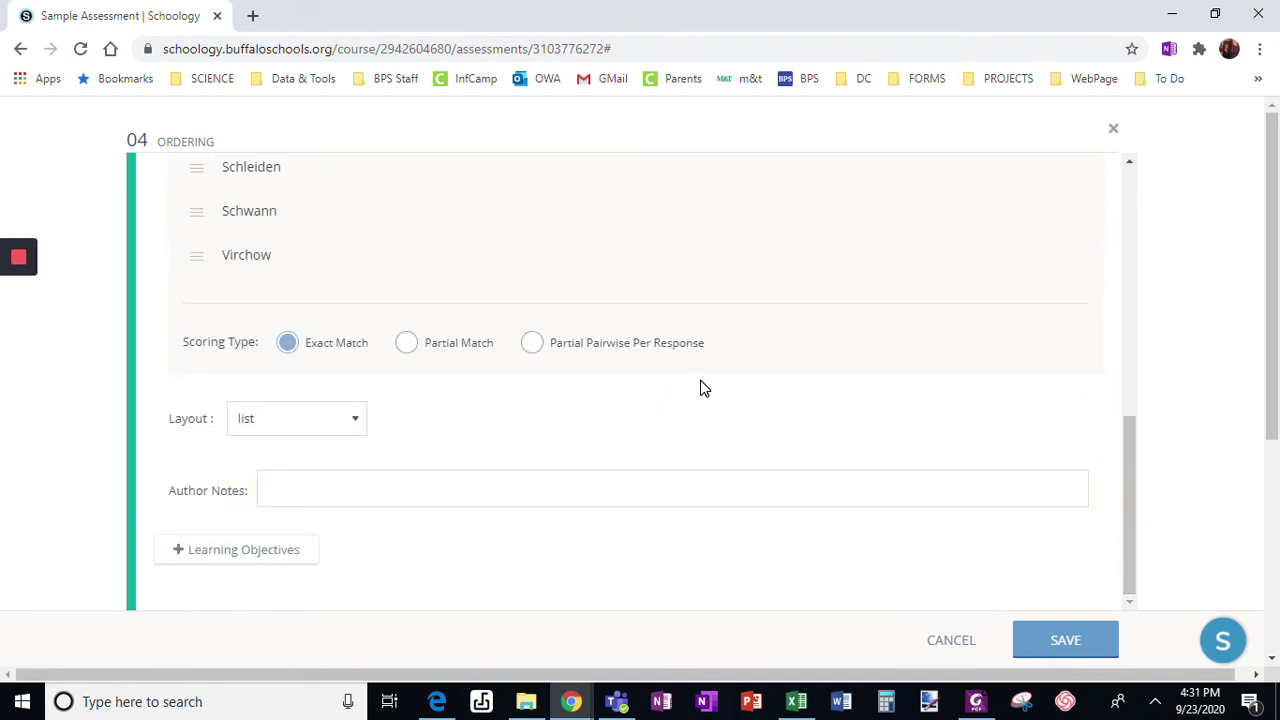
drag(1127, 461, 1091, 495)
click(258, 426)
Confirm the layout choice and save Ordering question 04 to the assessment.
click(265, 478)
click(1132, 474)
click(1055, 642)
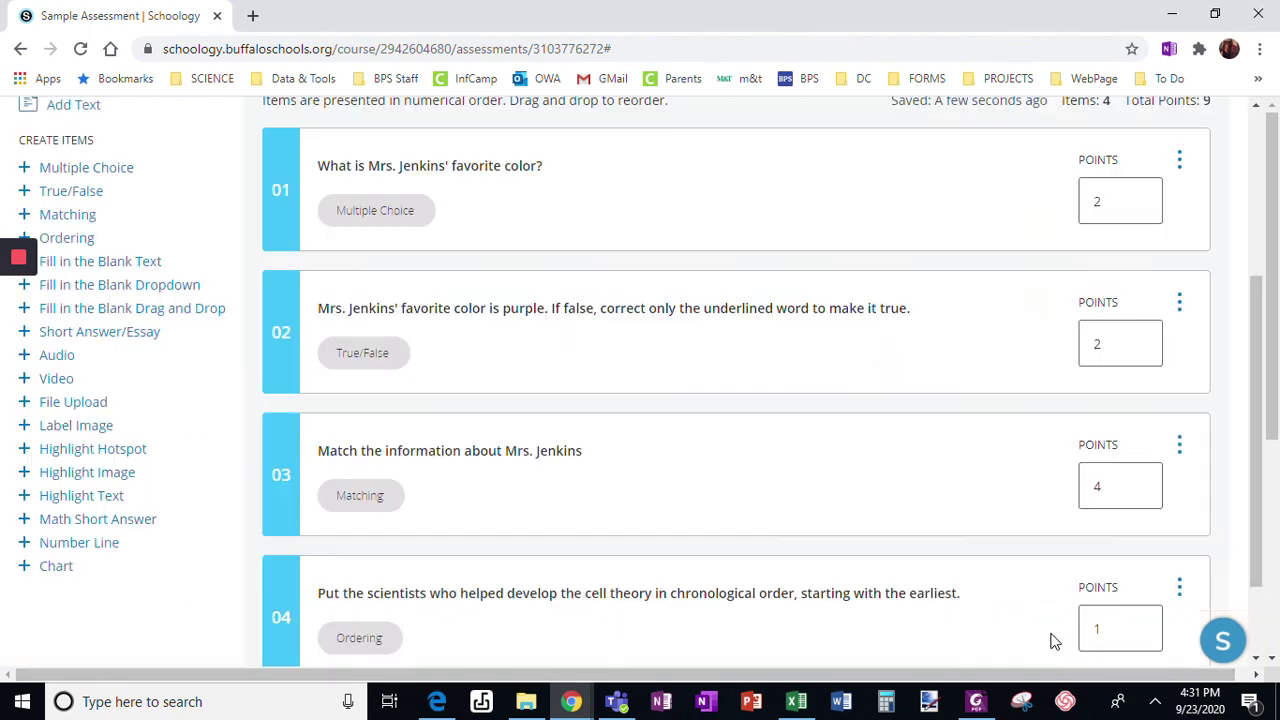
Change question 04's points value from 1 to 3.
scroll(1051, 634, down, 1)
click(1124, 510)
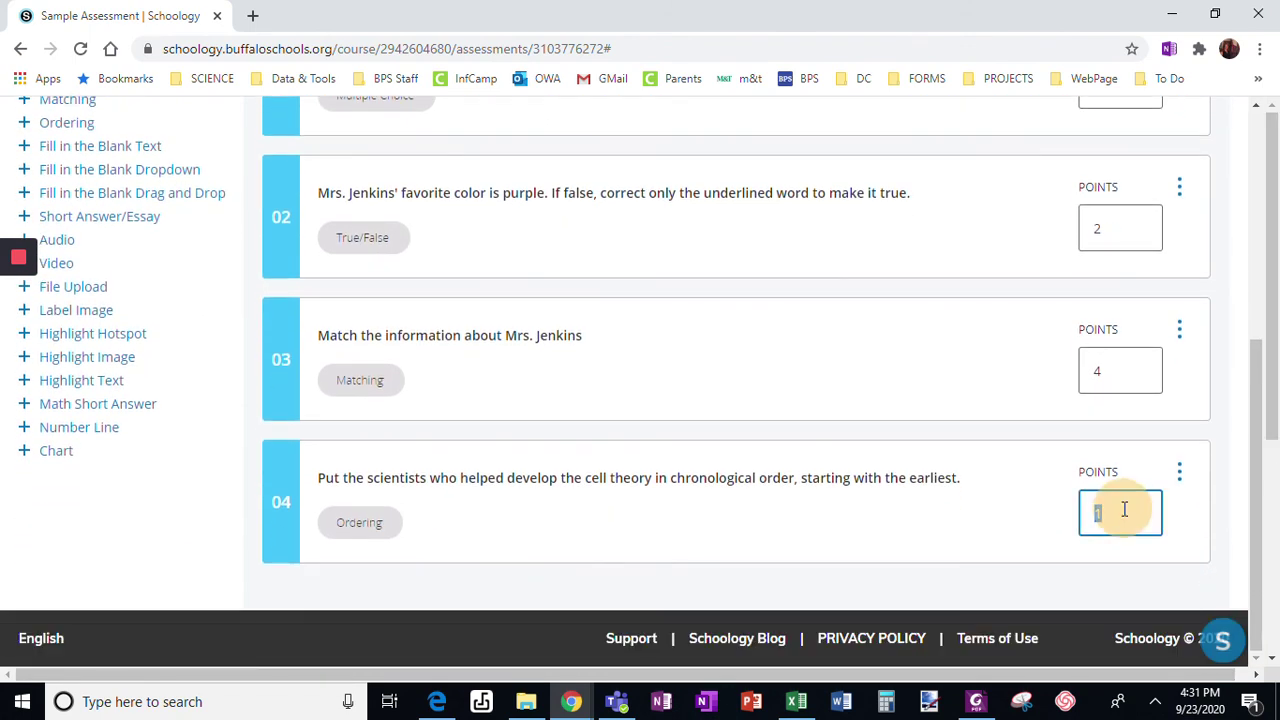
text(3)
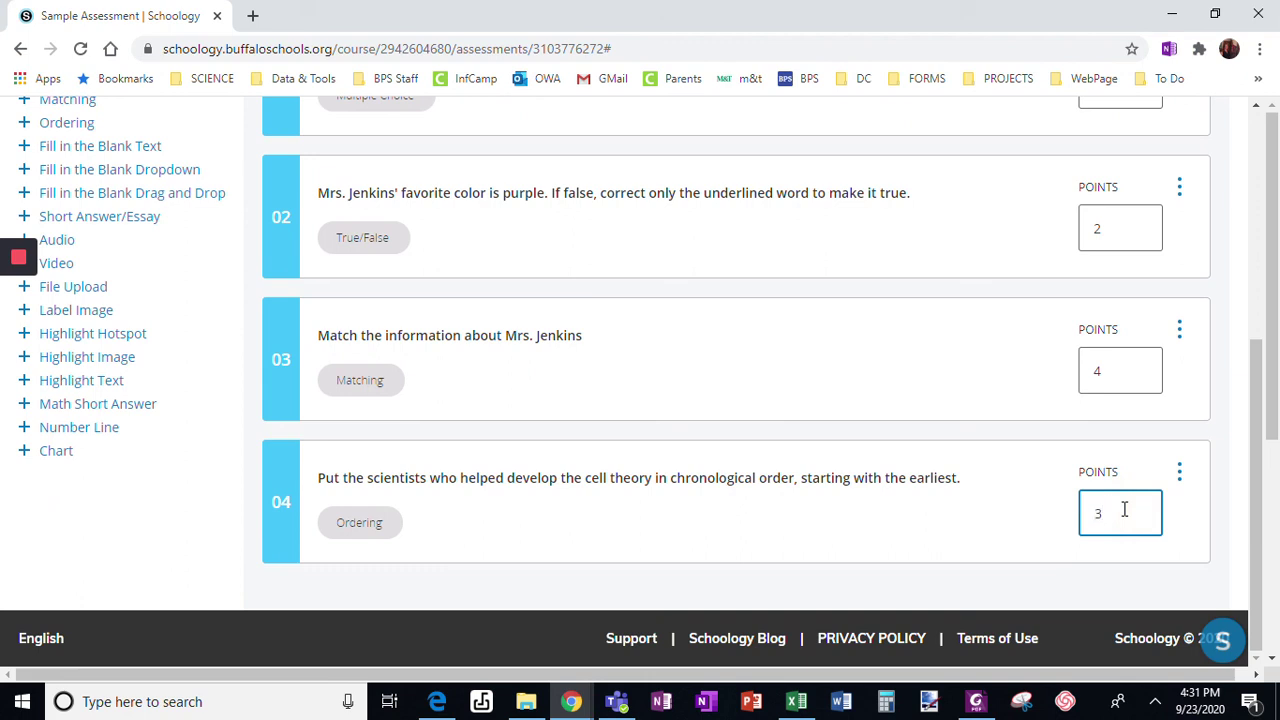